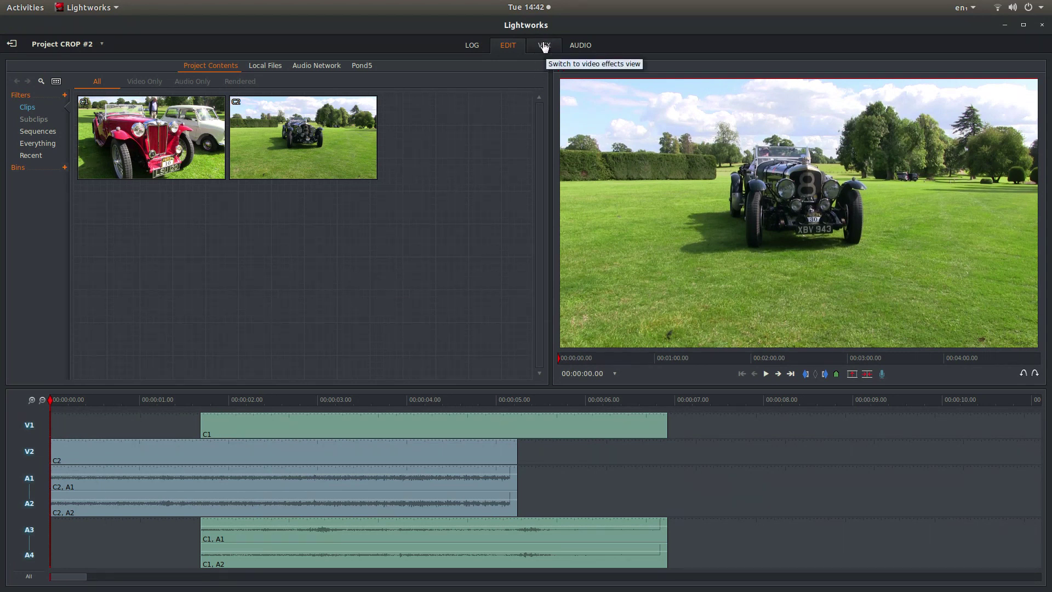
Switch to the video effects workspace and open the add-effect list for the Bentley clip.
left_click(544, 47)
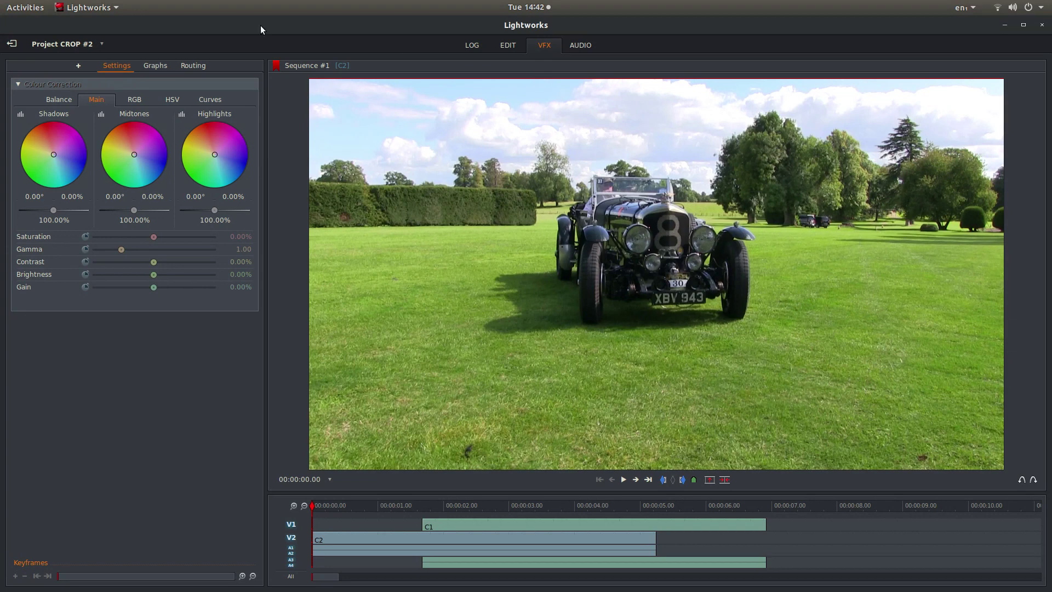
left_click(79, 70)
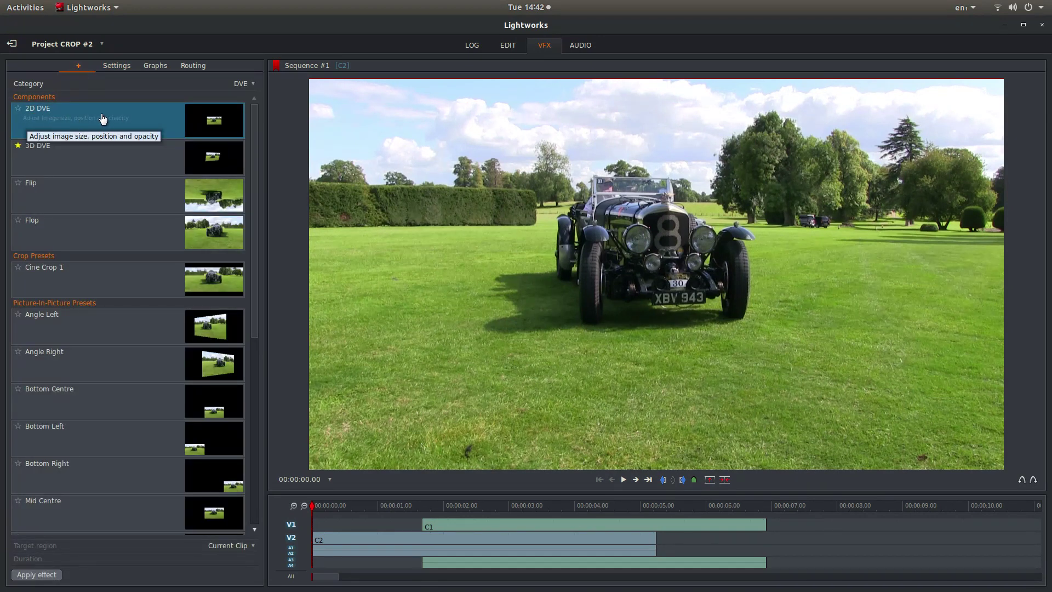
Apply 2D DVE to the Bentley clip and set its master scale to about 1.22.
left_click(49, 579)
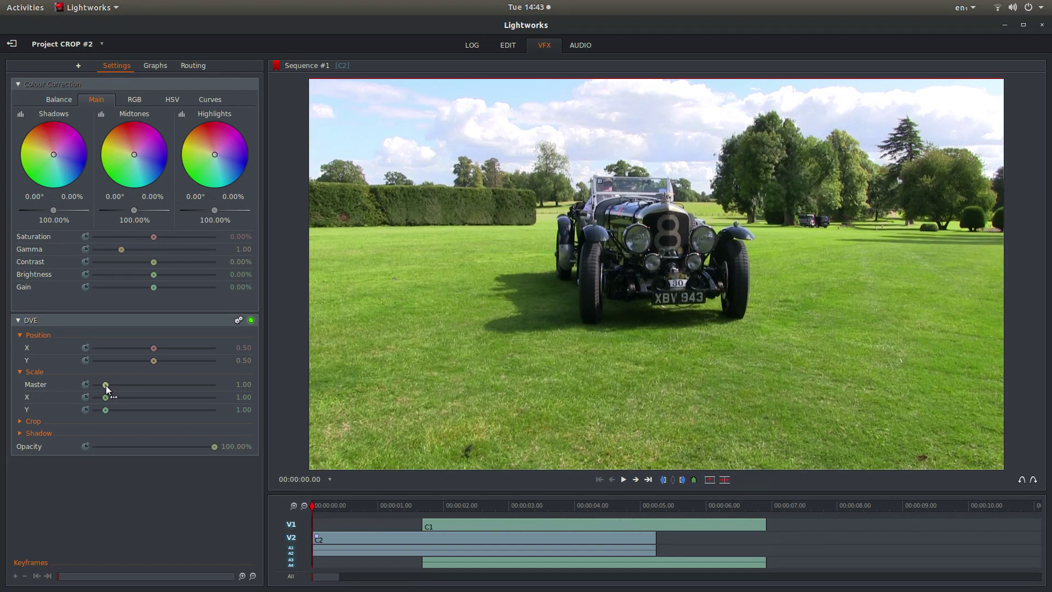
left_click_drag(106, 386, 103, 385)
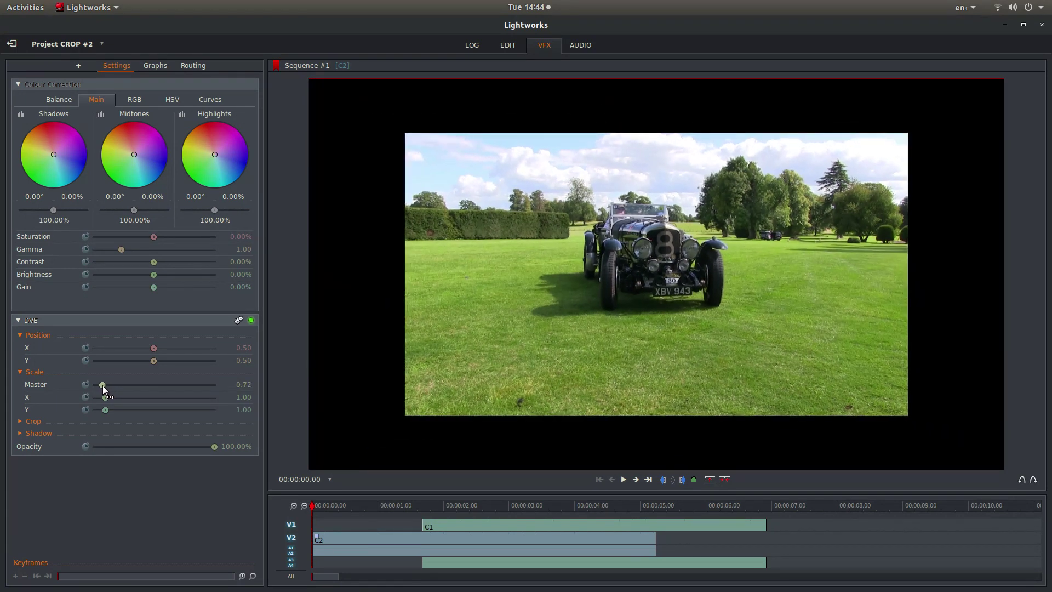
left_click_drag(103, 386, 109, 387)
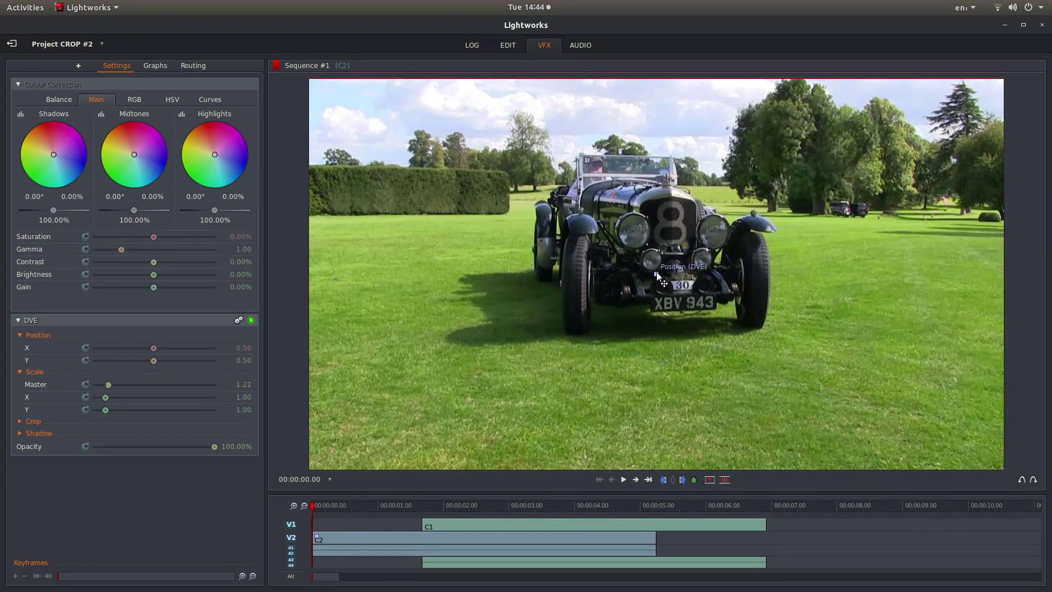
Reposition the enlarged Bentley picture to 0.41/0.43 in the viewer.
mouse_move(657, 278)
left_mouse_down()
mouse_move(565, 306)
mouse_move(592, 302)
left_mouse_up()
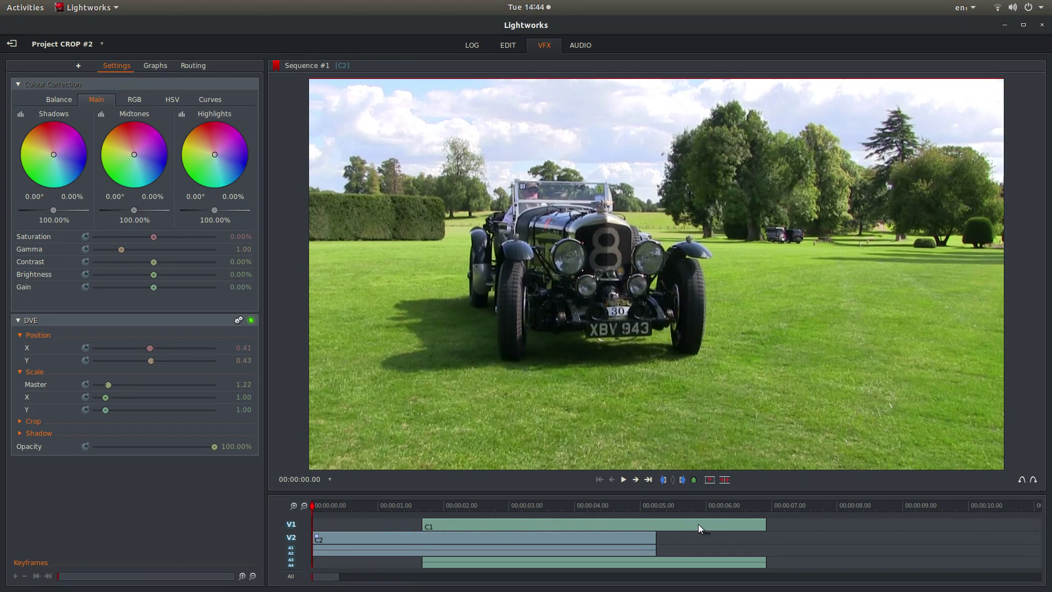
Move the red MG clip C1 to the start of the timeline.
left_click_drag(698, 524, 583, 530)
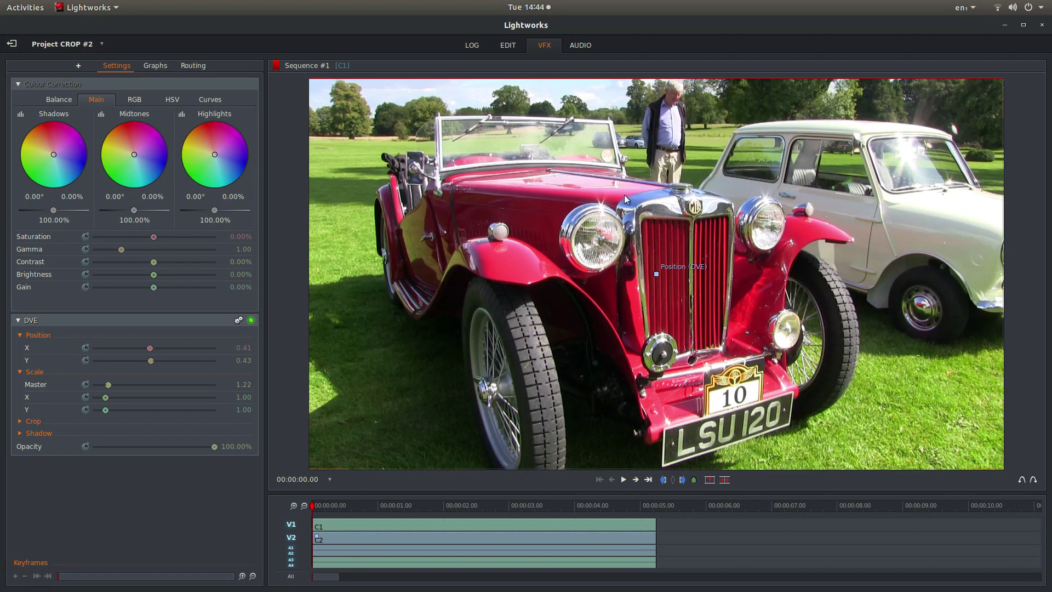
Add a 2D DVE effect with default settings to the red MG clip C1.
left_click(79, 67)
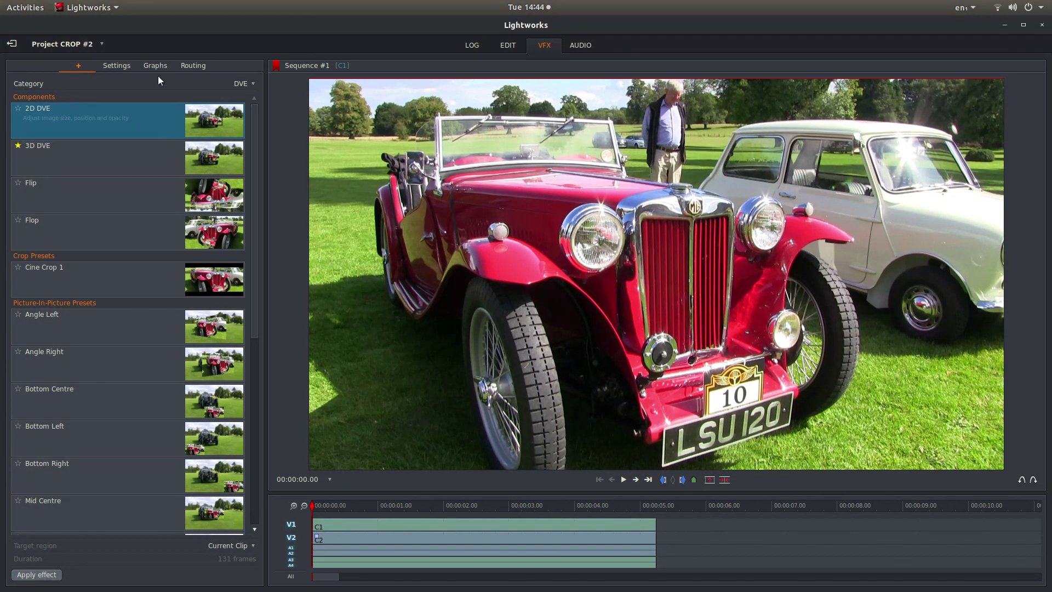
left_click(47, 576)
left_click(41, 575)
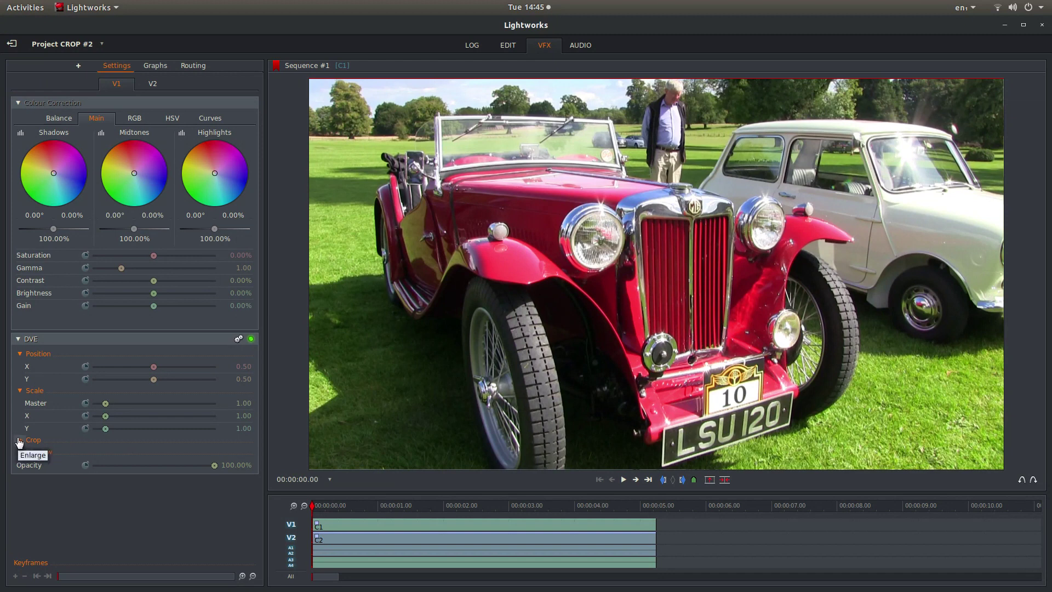
Crop the MG clip about 9.45% from the left and 20.81% from the right.
left_click(20, 442)
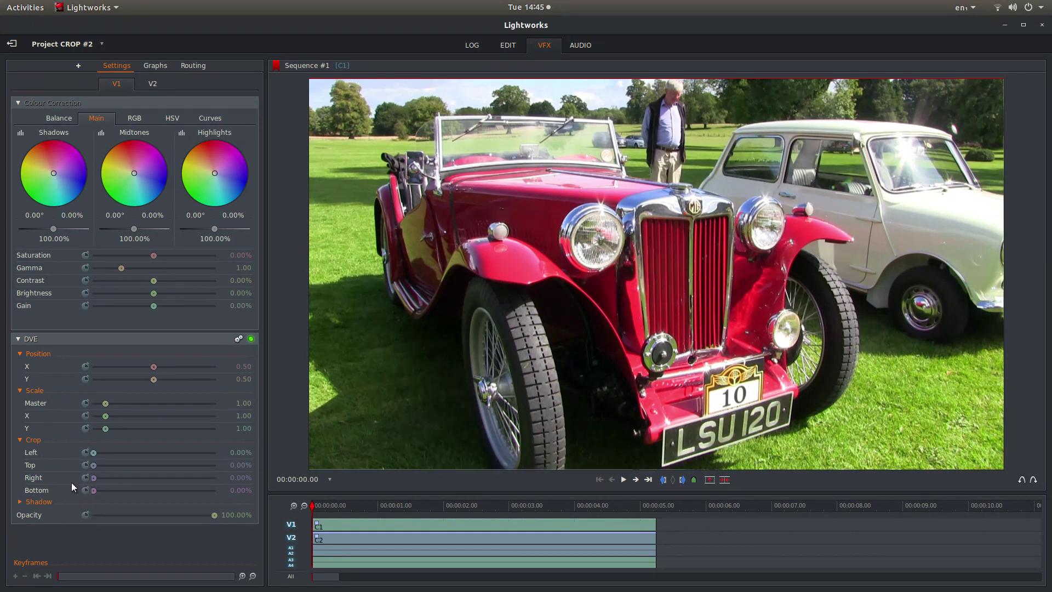
left_click_drag(94, 453, 104, 456)
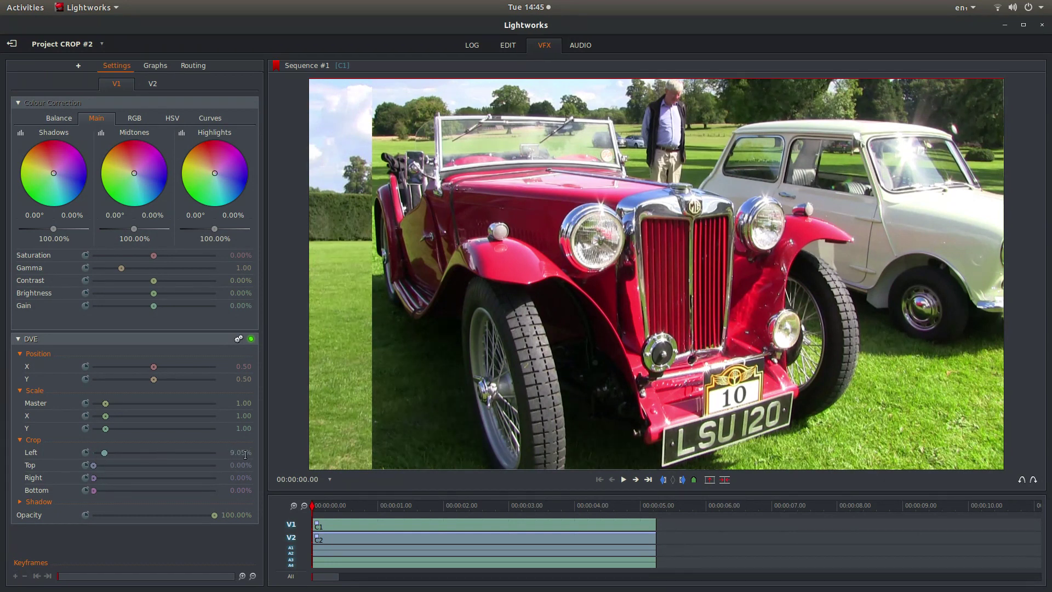
scroll(245, 455, "up", 4)
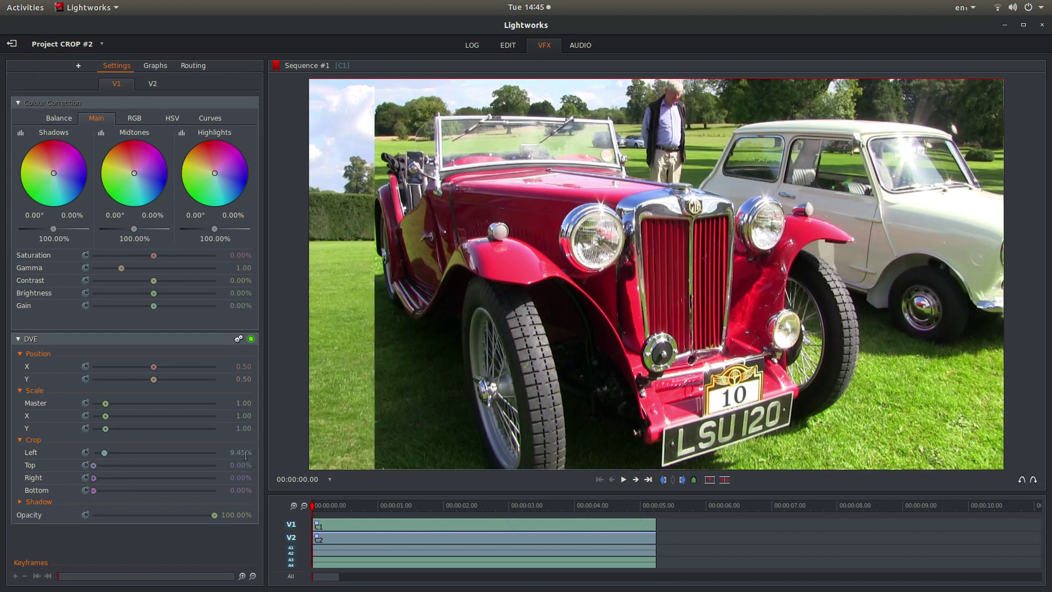
scroll(246, 455, "up", 2)
scroll(245, 454, "down", 2)
left_click_drag(95, 479, 119, 480)
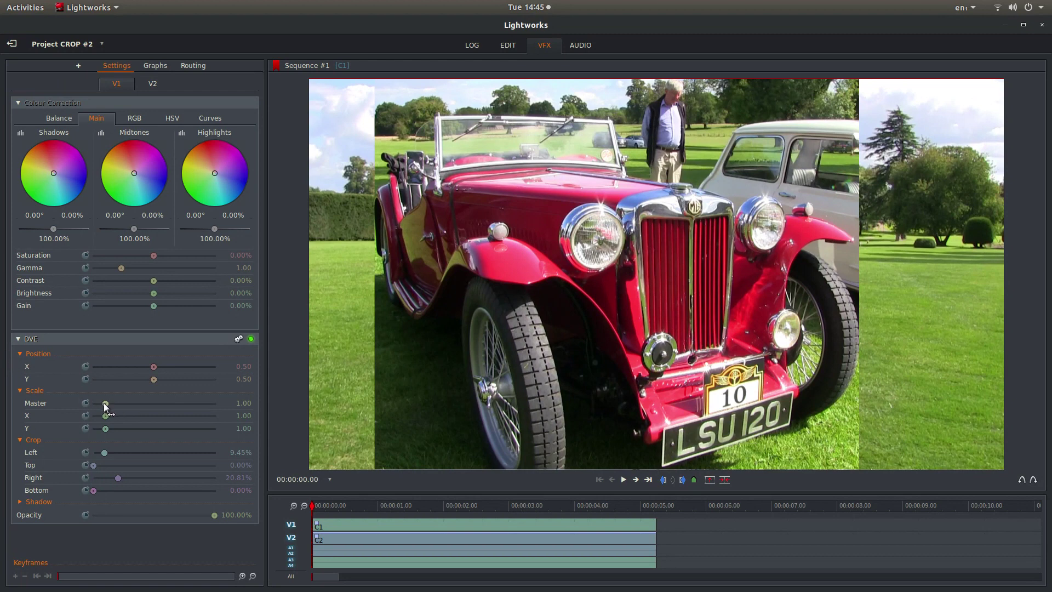
Scale the MG picture to 0.54 and place it bottom-right at 0.83/0.29.
left_click_drag(105, 402, 99, 402)
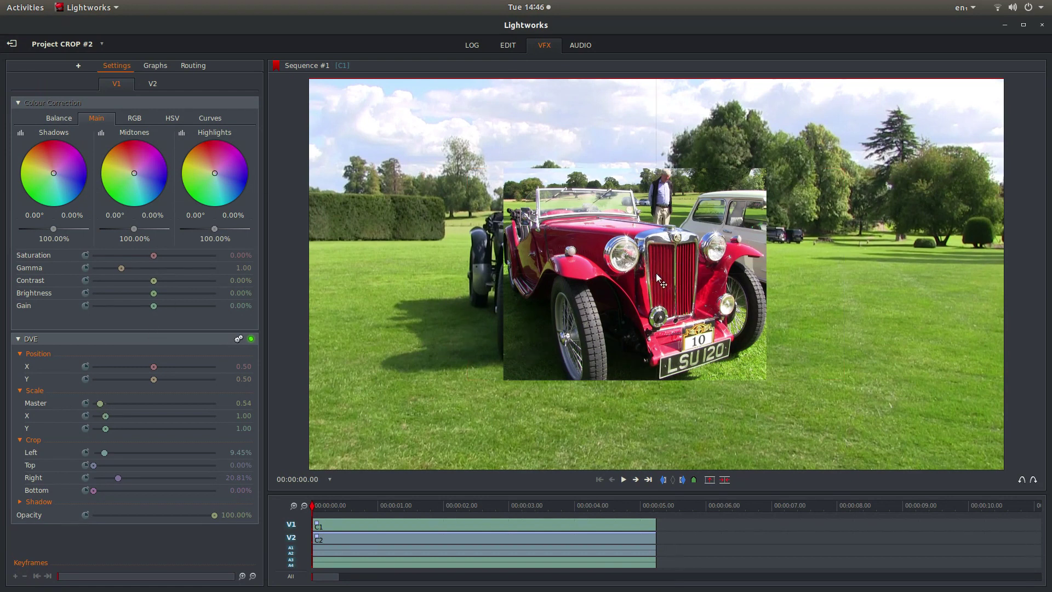
mouse_move(657, 273)
left_mouse_down()
mouse_move(731, 327)
mouse_move(888, 356)
left_mouse_up()
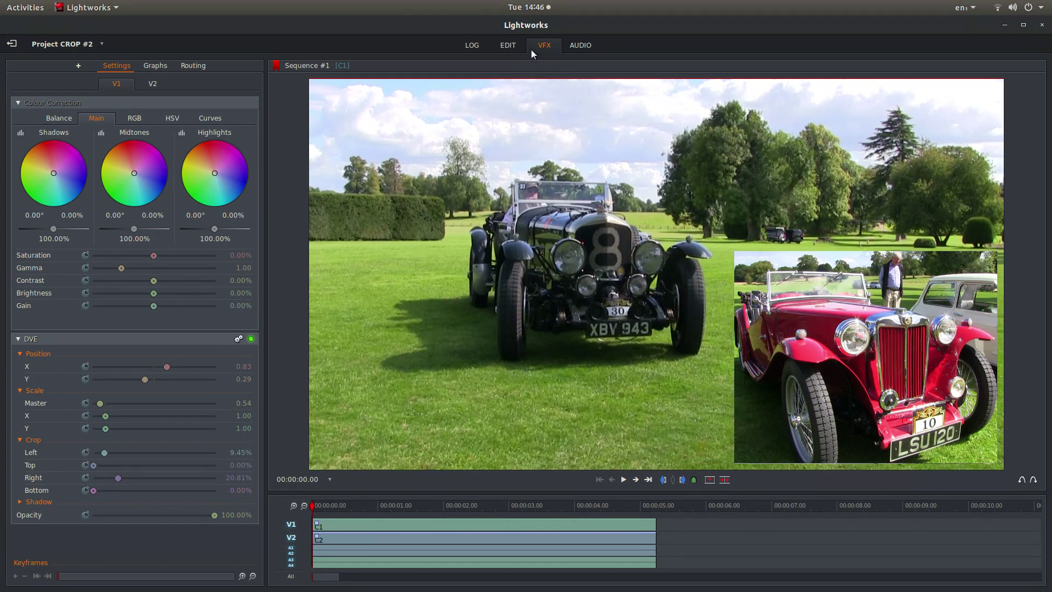
In the audio workspace, lower A1 slightly and pull the A3 and A4 faders fully down.
left_click(584, 47)
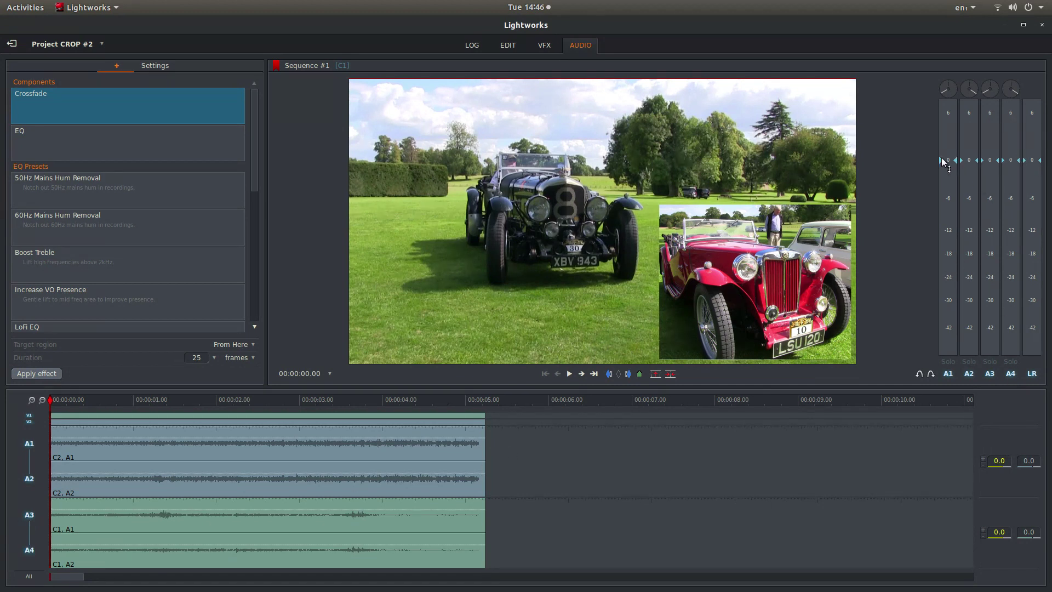
left_click_drag(943, 159, 951, 374)
left_click_drag(984, 163, 990, 358)
left_click_drag(1023, 158, 1017, 355)
right_click(356, 429)
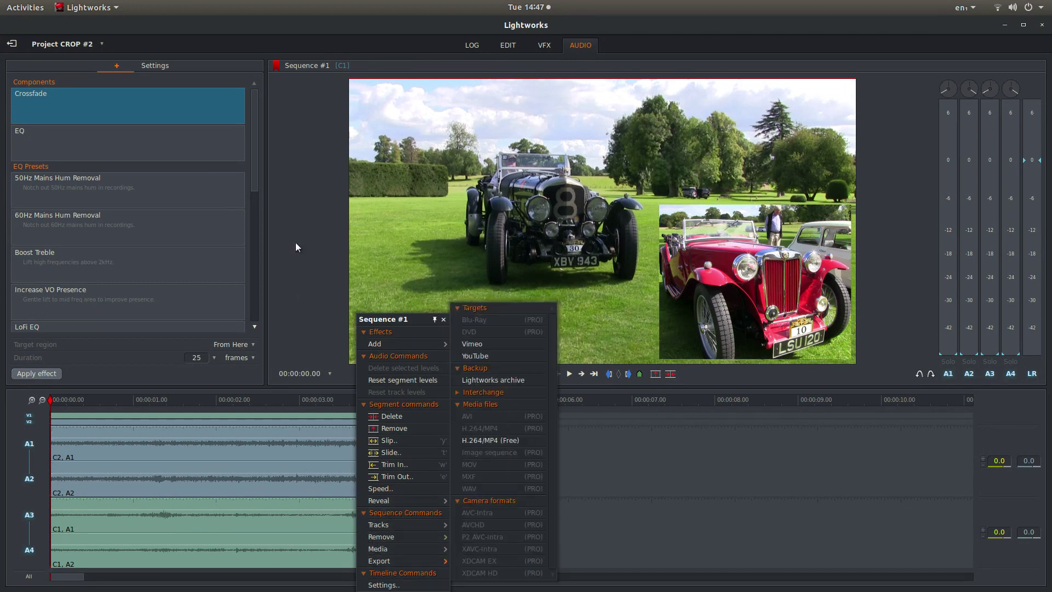
left_click(299, 171)
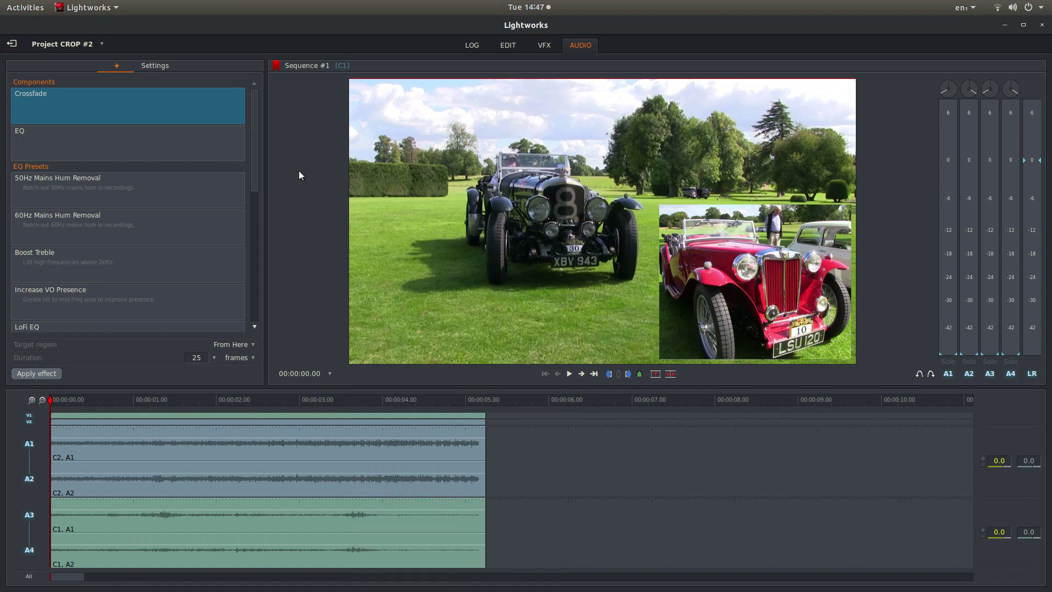